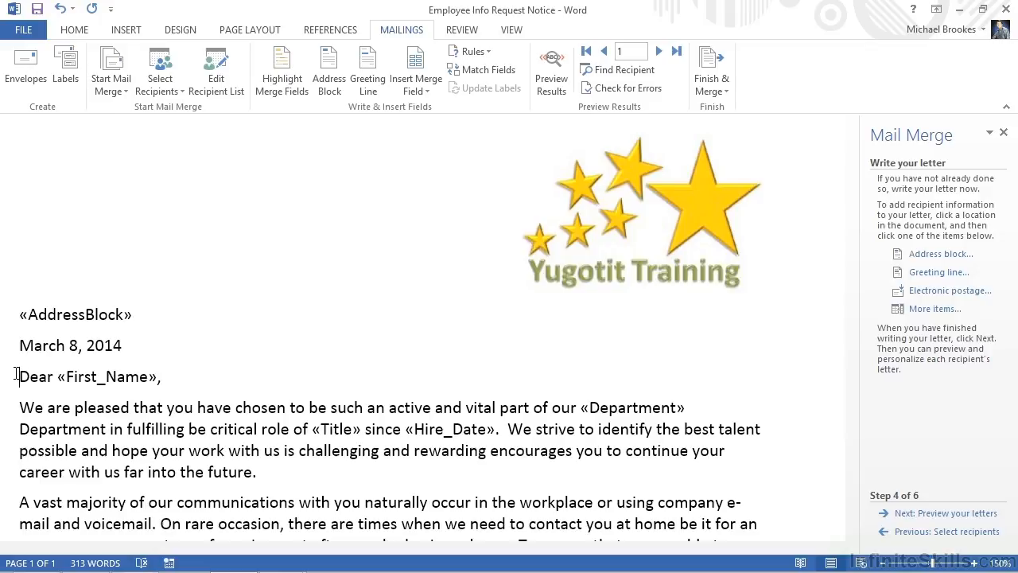
# Copy the paragraph about having no home phone number on file, then delete its text from the letter.
pyautogui.scroll(-3, 15, 373)
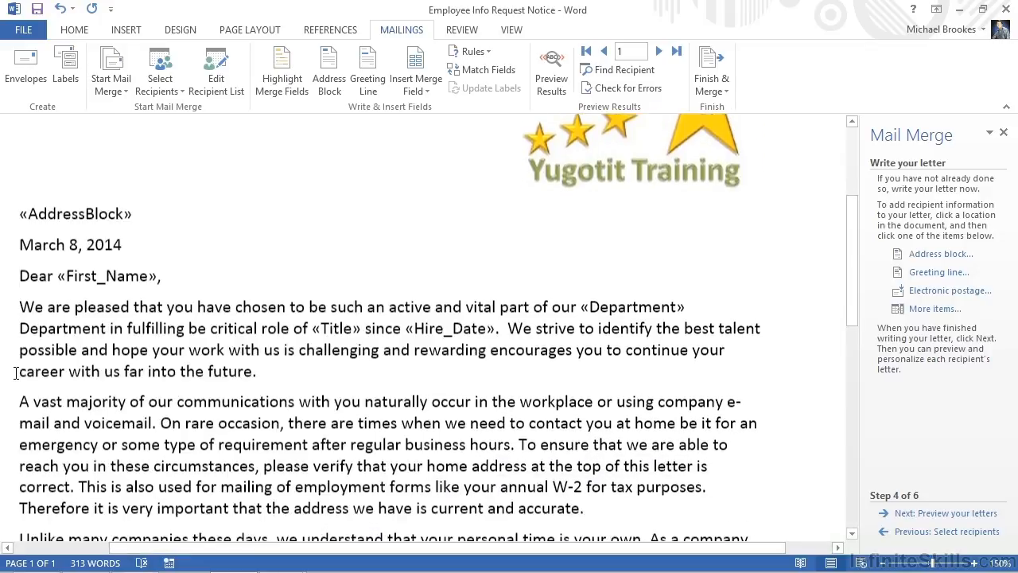
pyautogui.scroll(-3, 16, 374)
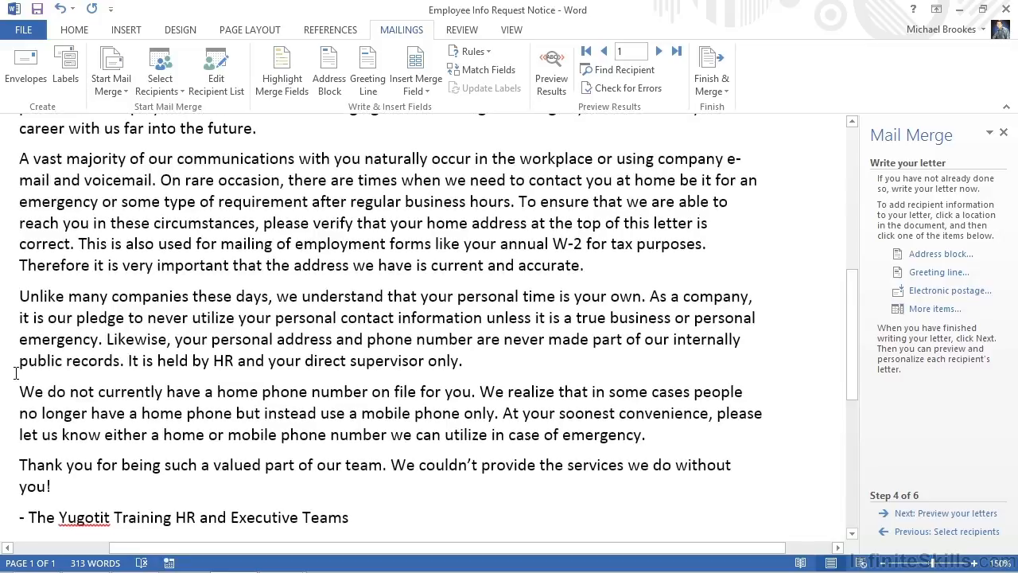
pyautogui.scroll(-1, 15, 374)
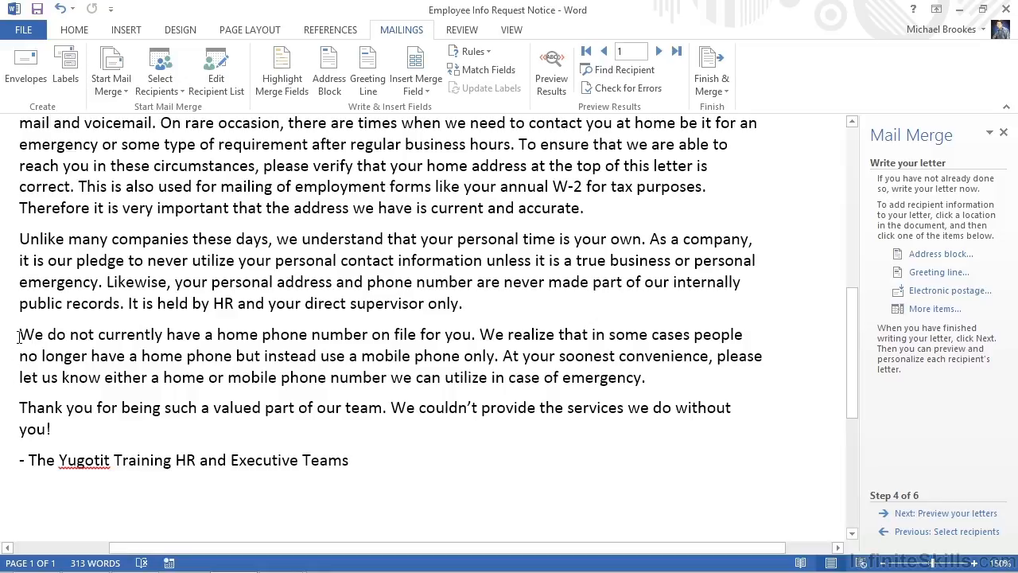
pyautogui.doubleClick(16, 342)
pyautogui.moveTo(239, 353); pyautogui.dragTo(637, 381)
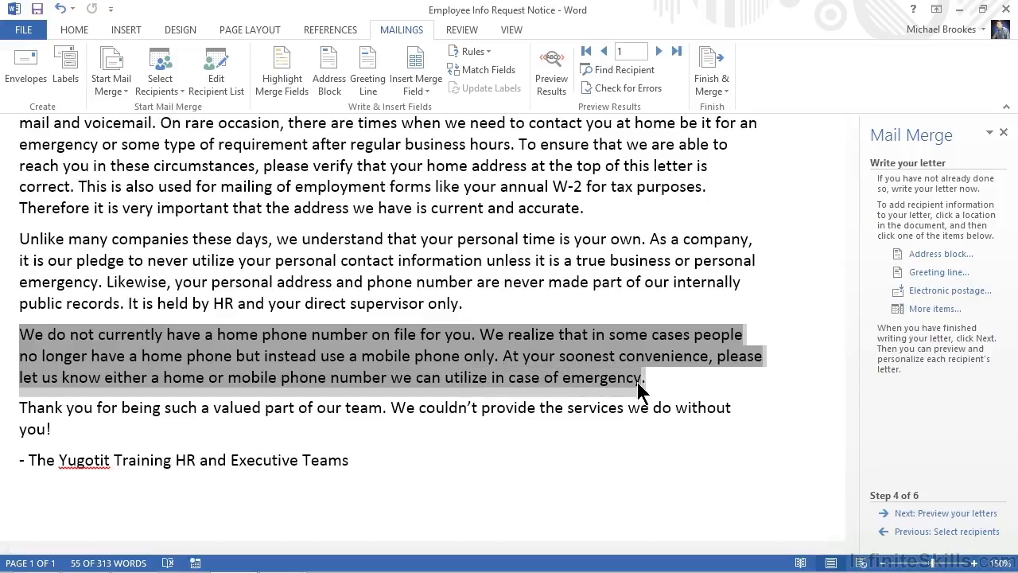
pyautogui.hotkey('ctrl', 'c')
pyautogui.press('Delete')
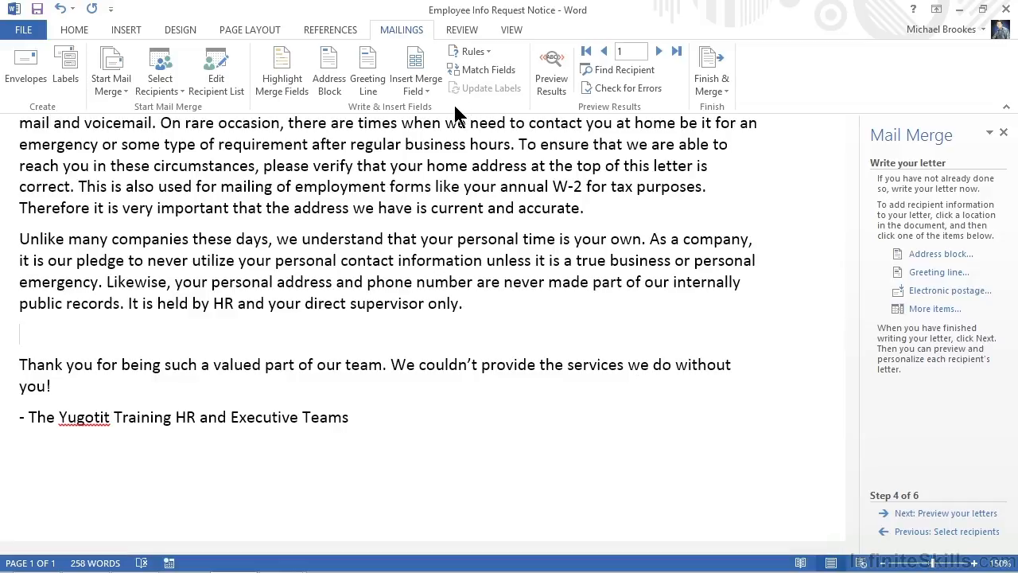
# Start an If...Then...Else merge rule in the emptied paragraph with the condition that Home_Phone is blank.
pyautogui.click(477, 53)
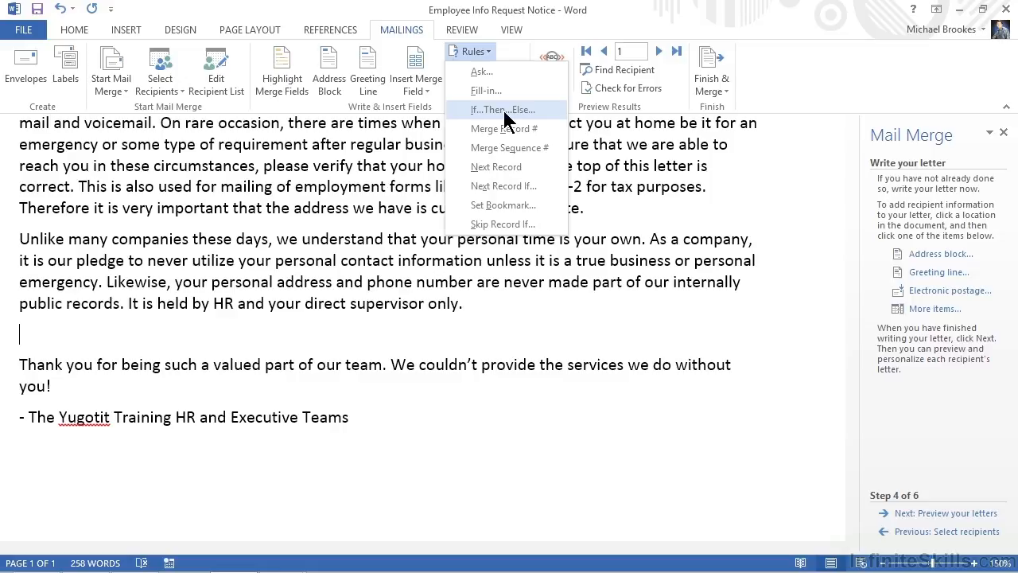
pyautogui.click(504, 111)
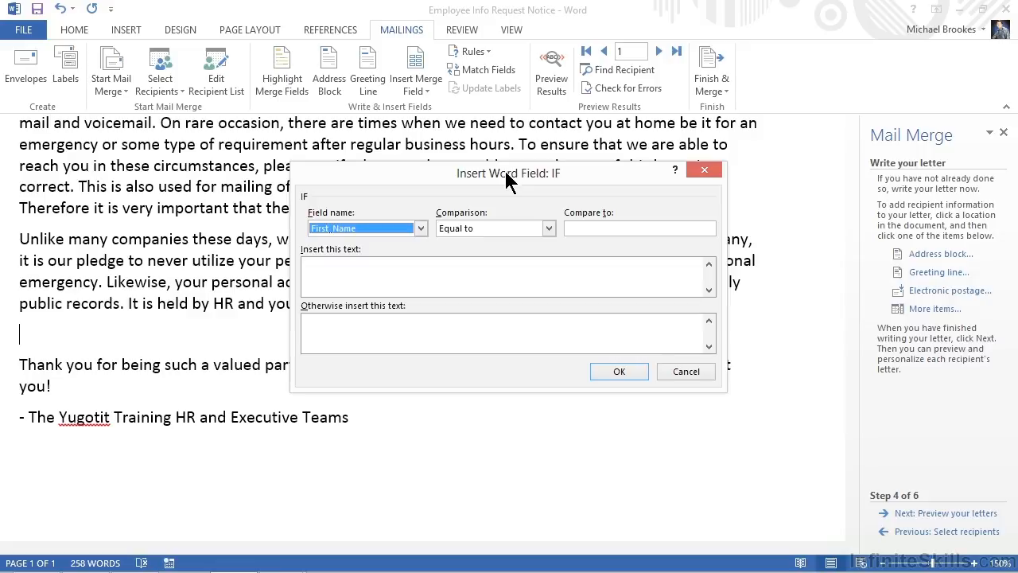
pyautogui.click(422, 231)
pyautogui.click(420, 291)
pyautogui.click(420, 291)
pyautogui.click(380, 294)
pyautogui.click(549, 228)
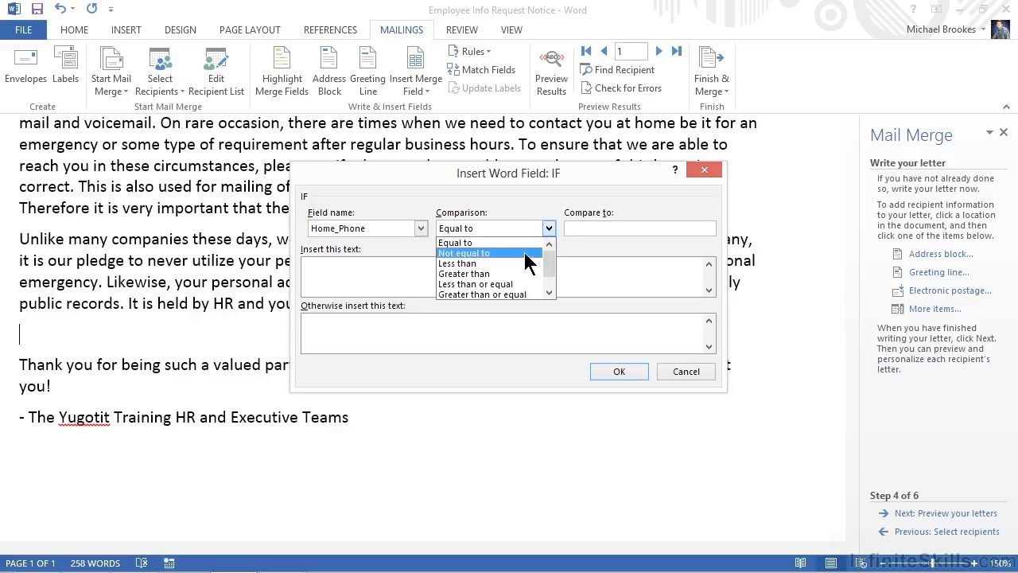
pyautogui.click(548, 294)
pyautogui.click(548, 294)
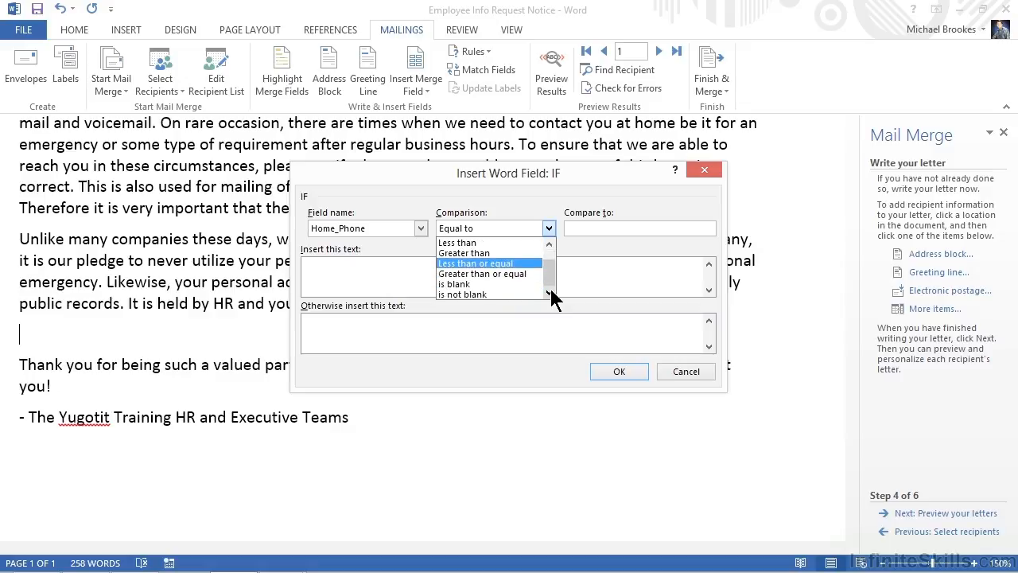
pyautogui.click(503, 283)
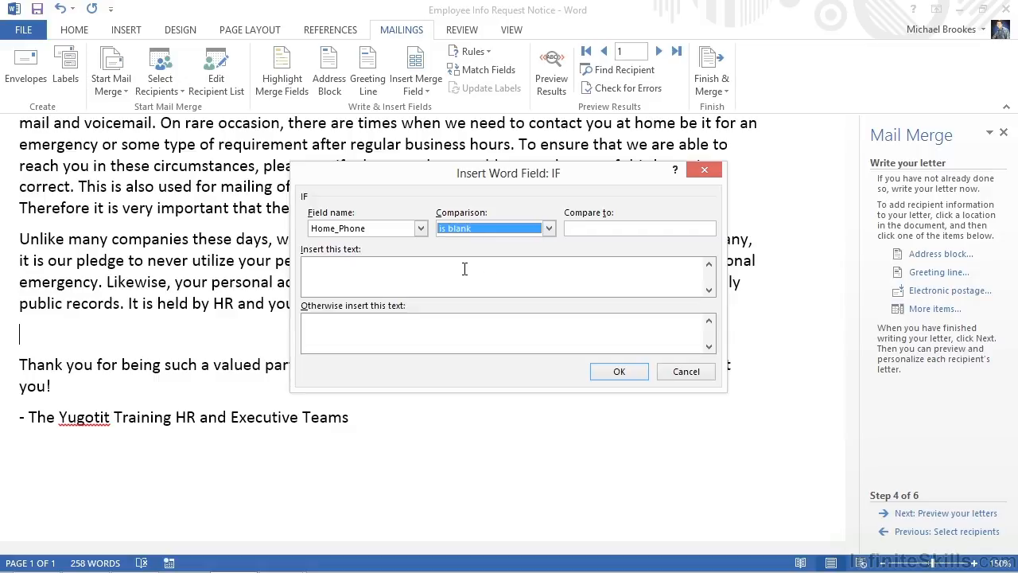
# Insert the rule with the copied paragraph as its text, otherwise "Please verify your home phone number at the top of this letter is correct.".
pyautogui.click(464, 269)
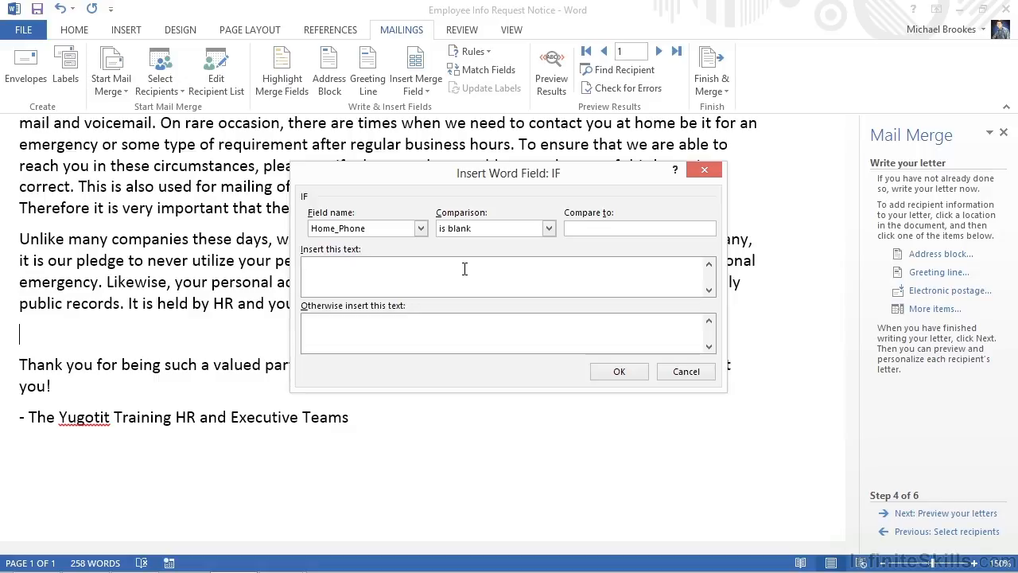
pyautogui.hotkey('ctrl', 'v')
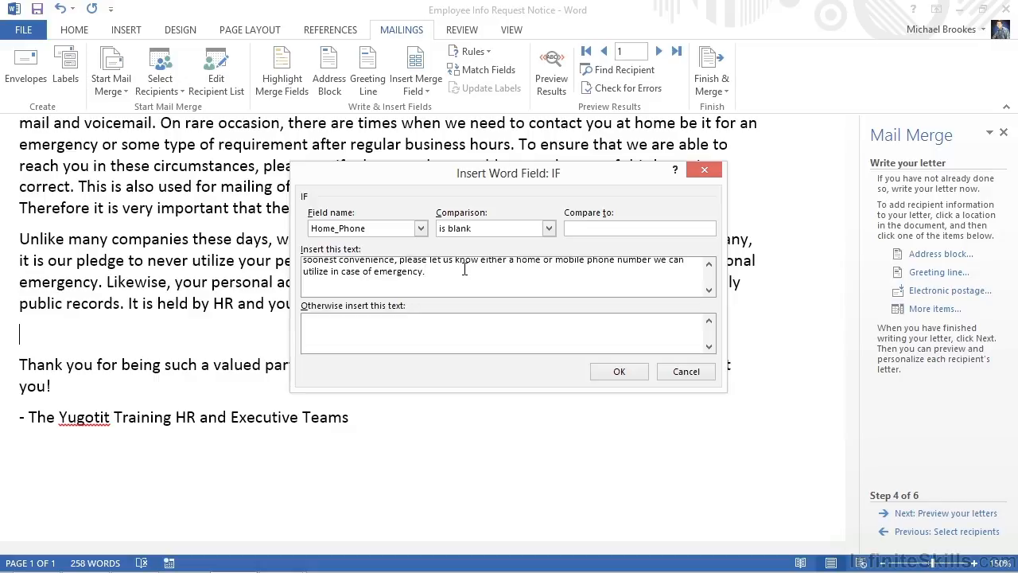
pyautogui.click(388, 322)
pyautogui.write('Please verify your home phone number at the top of this letter is correct.')
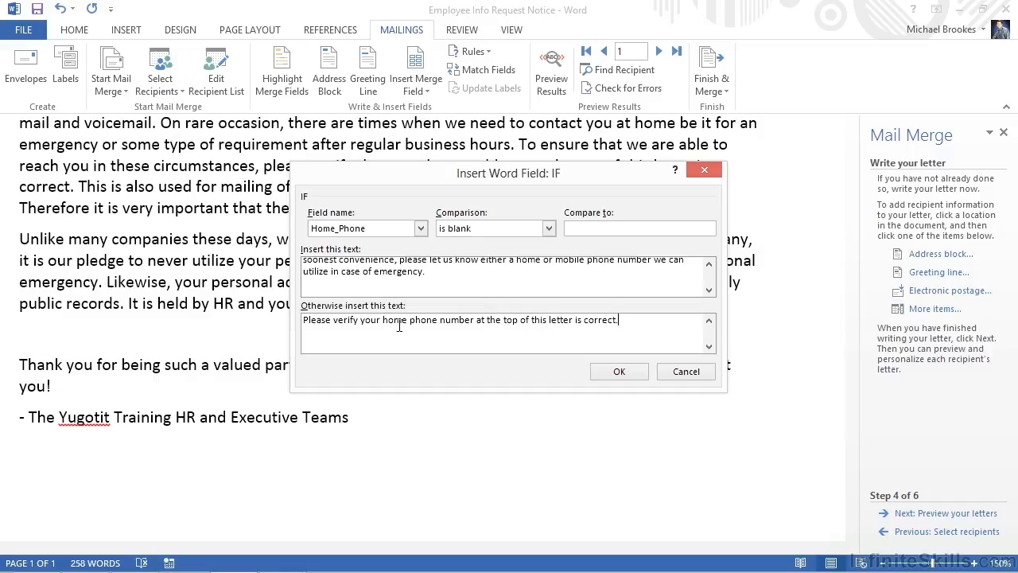
pyautogui.click(619, 371)
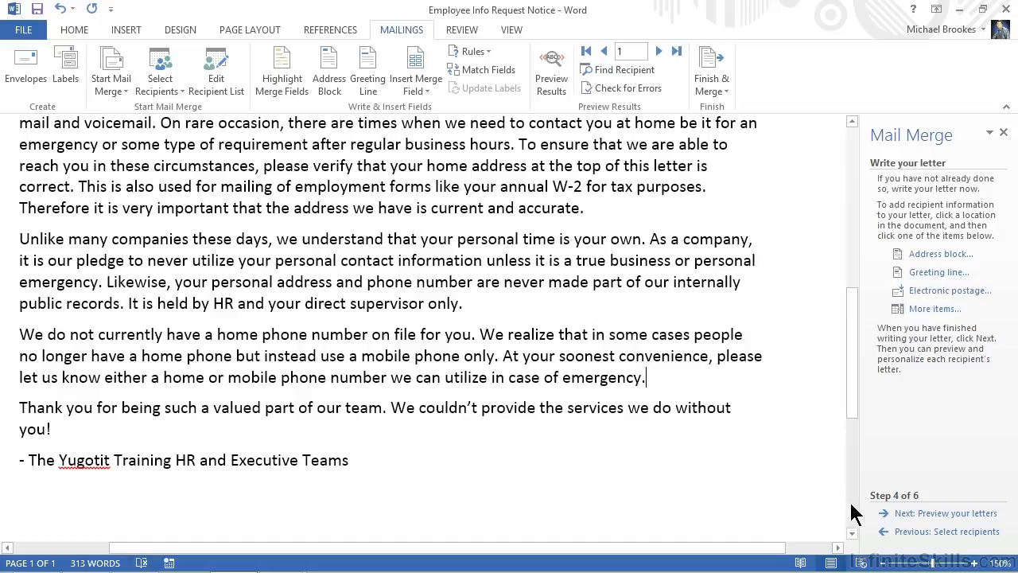
# Preview the merged letters and remove the space after paragraph from the recipient's address block lines.
pyautogui.click(912, 517)
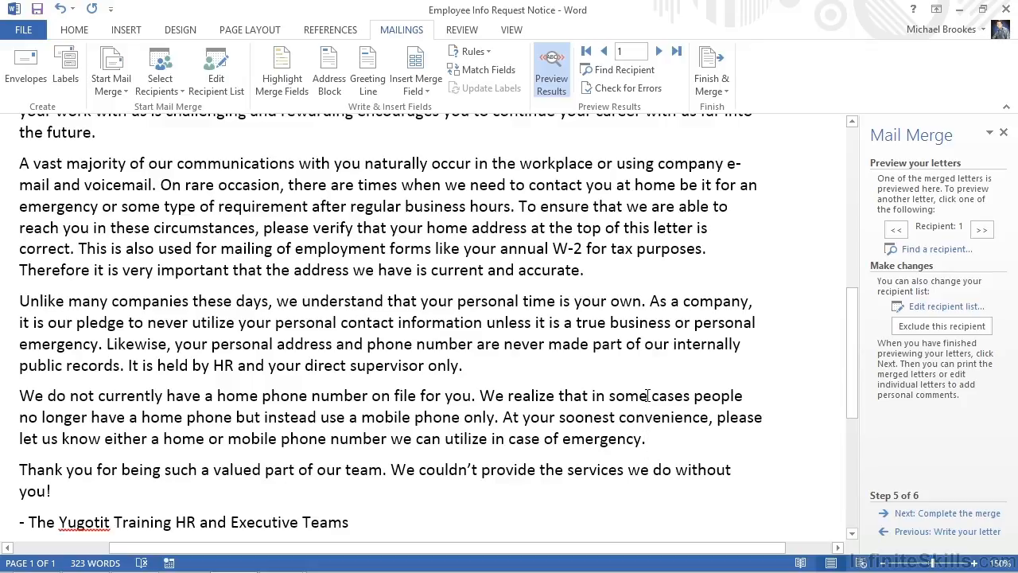
pyautogui.scroll(5, 649, 394)
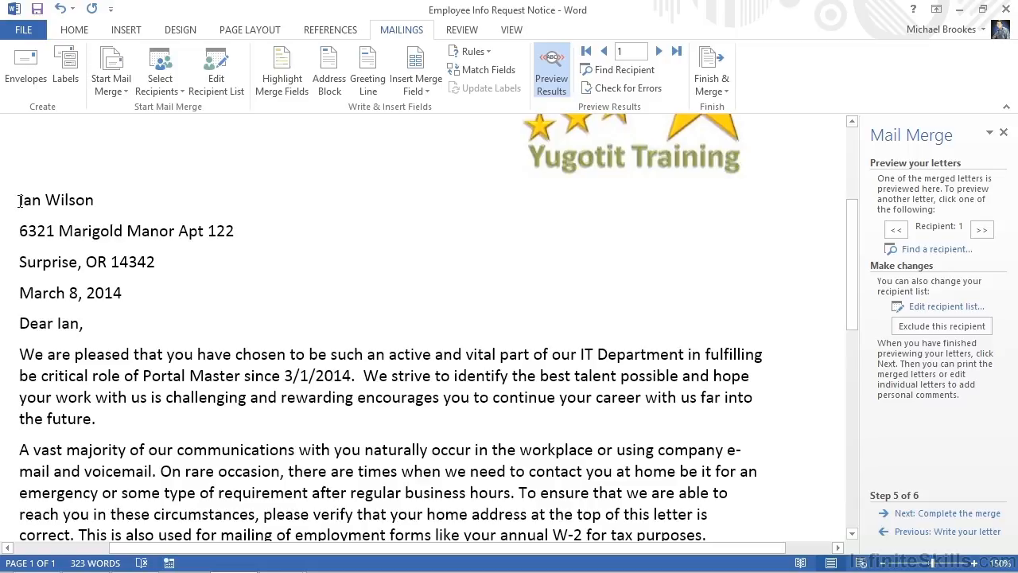
pyautogui.moveTo(19, 201); pyautogui.dragTo(171, 268)
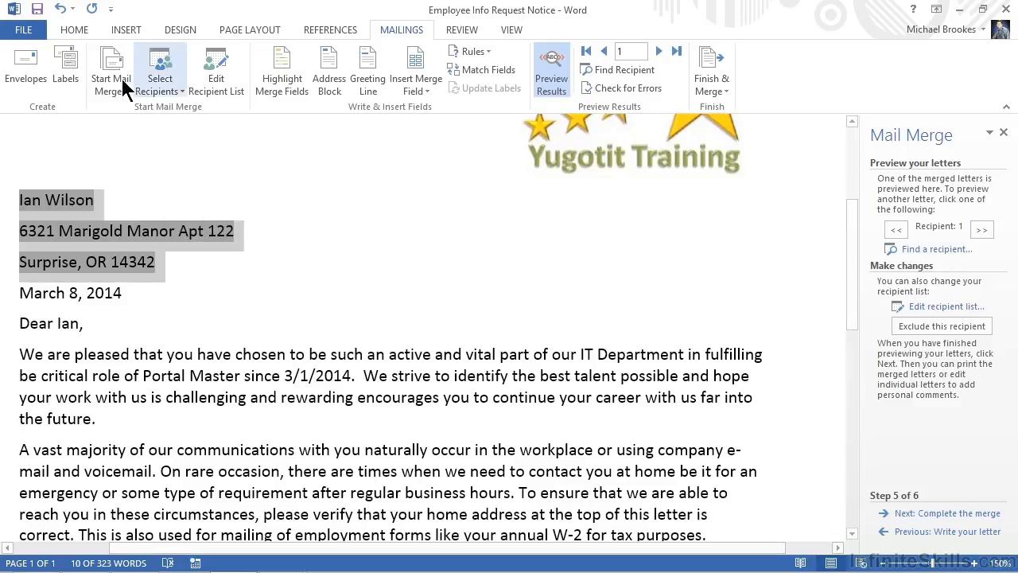
pyautogui.click(74, 31)
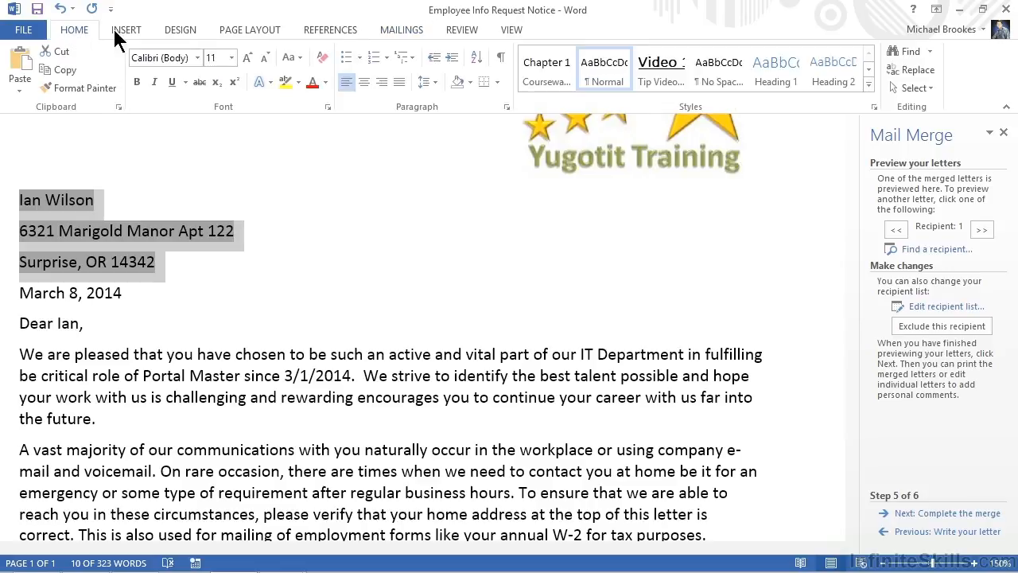
pyautogui.click(426, 82)
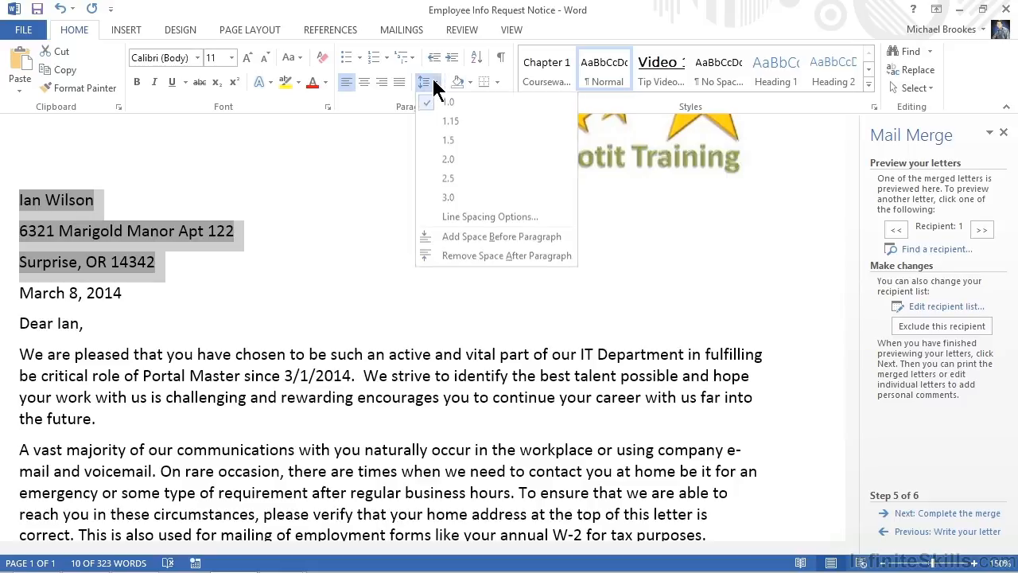
pyautogui.click(477, 256)
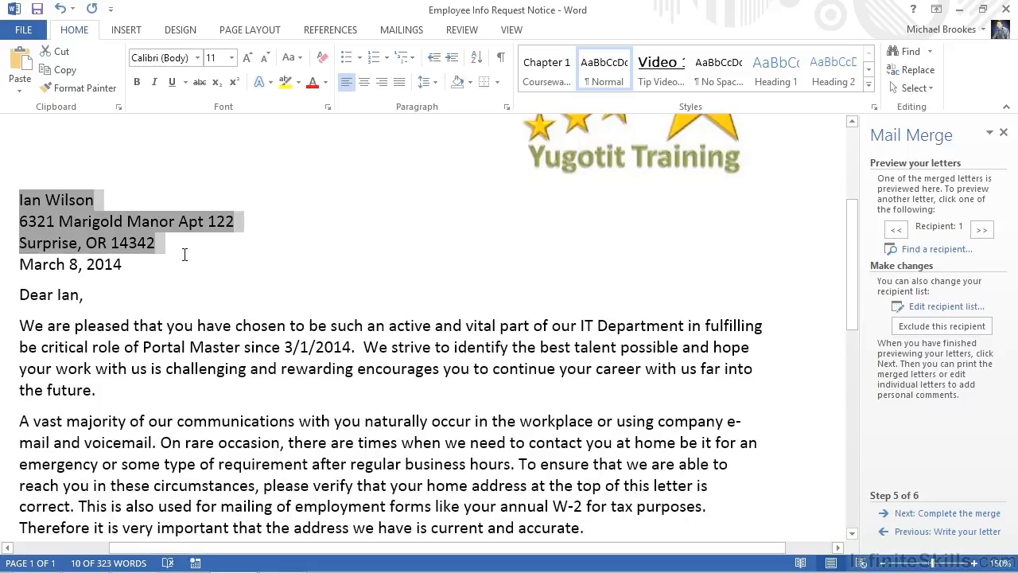
# Add a new line between the address block and the date and insert the Home_Phone merge field there.
pyautogui.click(18, 270)
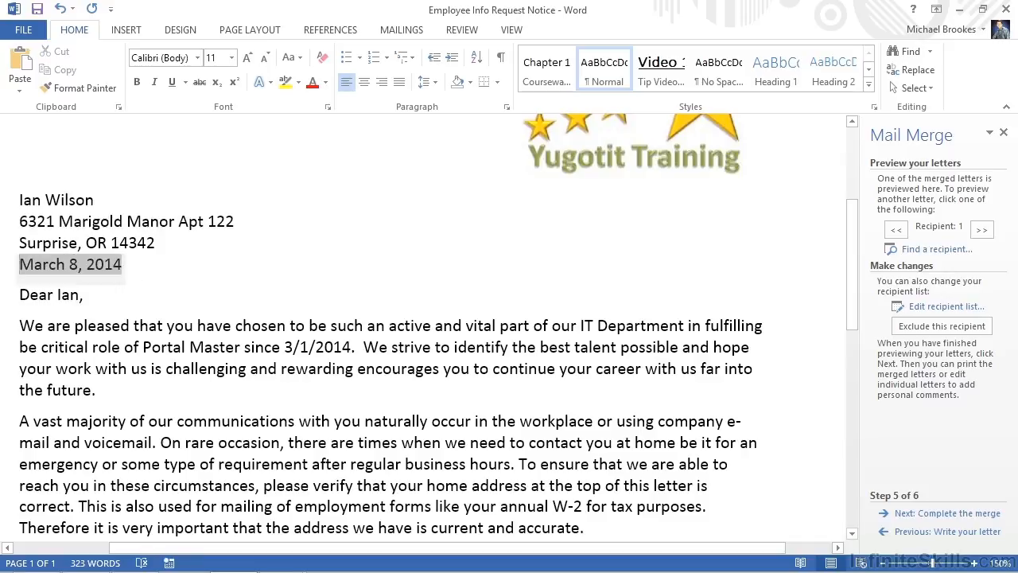
pyautogui.press('Return')
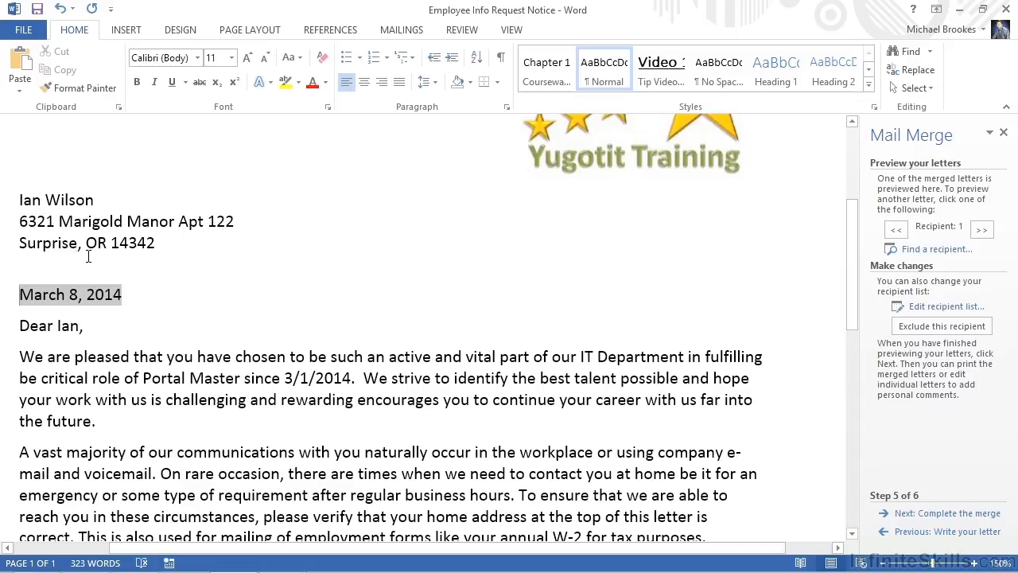
pyautogui.click(19, 262)
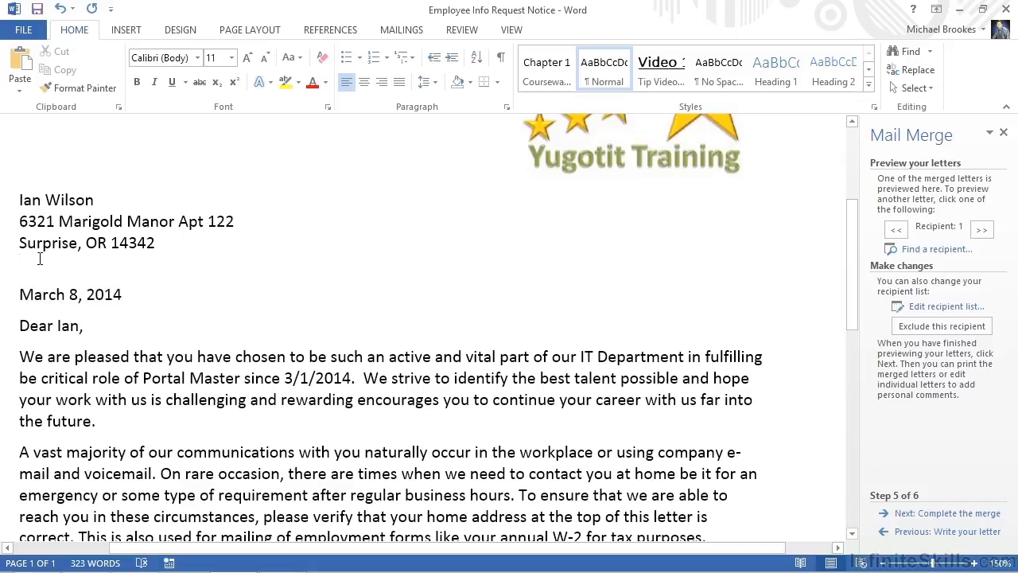
pyautogui.click(398, 32)
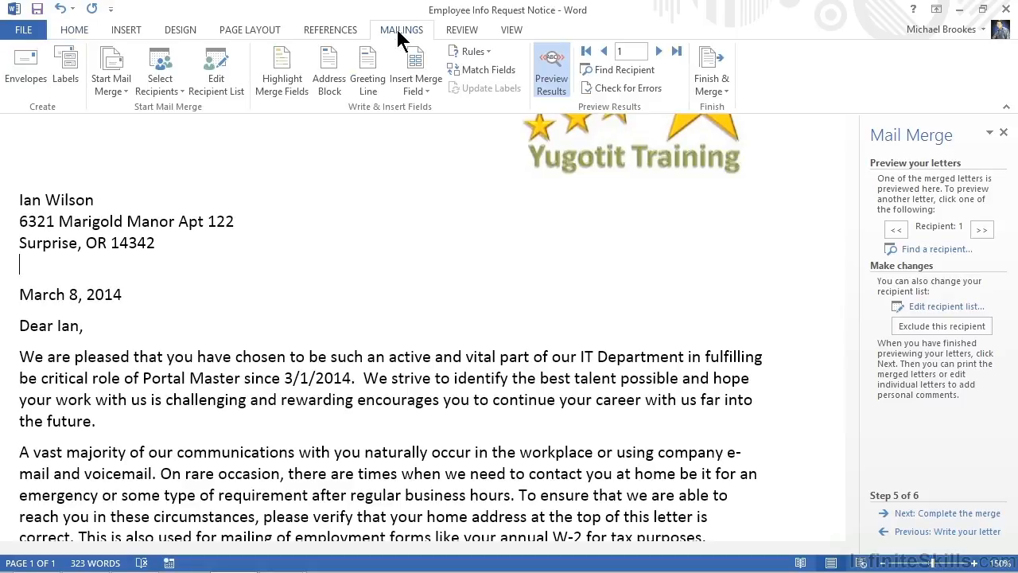
pyautogui.click(413, 102)
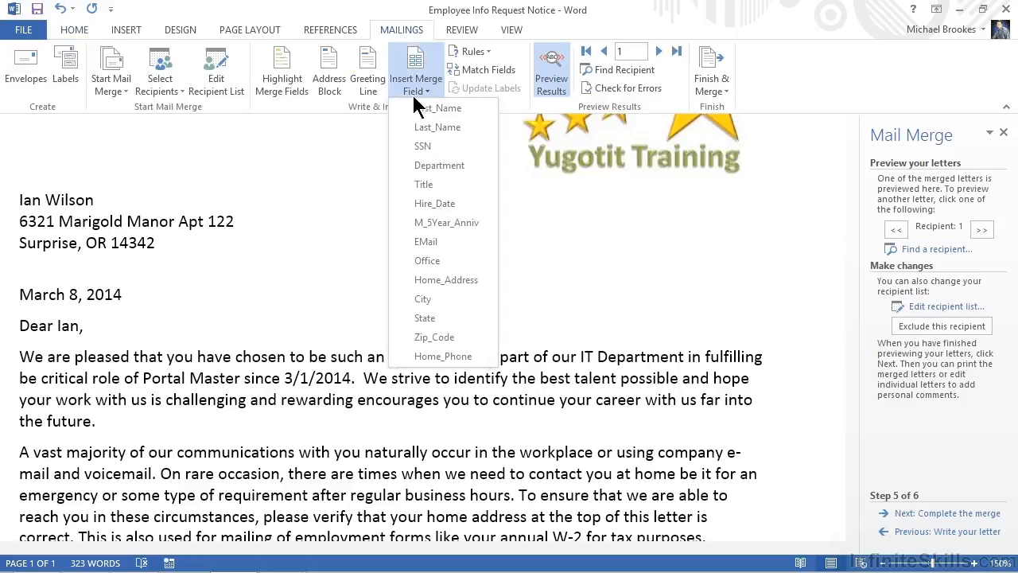
pyautogui.click(440, 356)
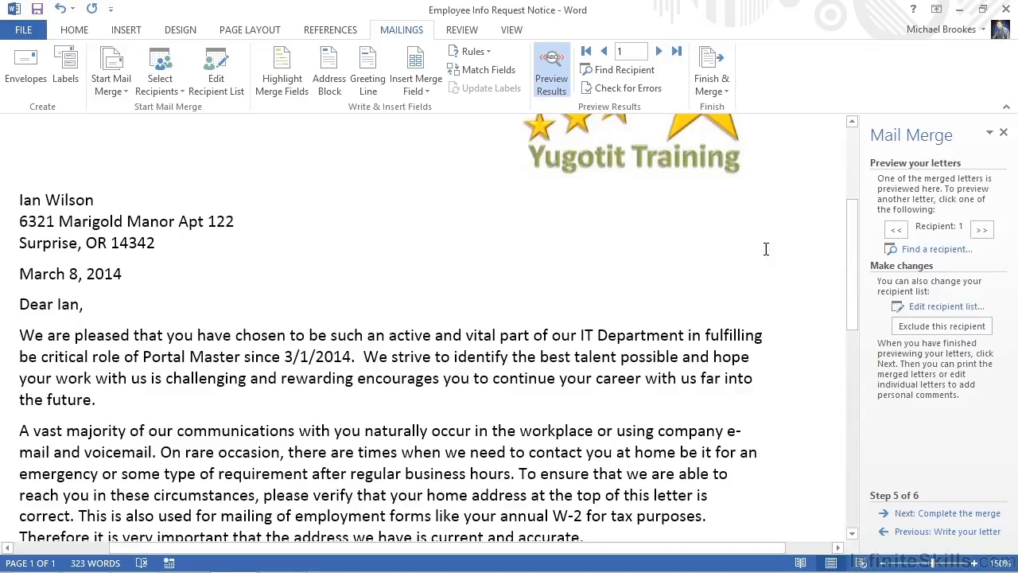
# Preview the second recipient's letter and check the phone line under the address and the conditional phone paragraph.
pyautogui.click(983, 231)
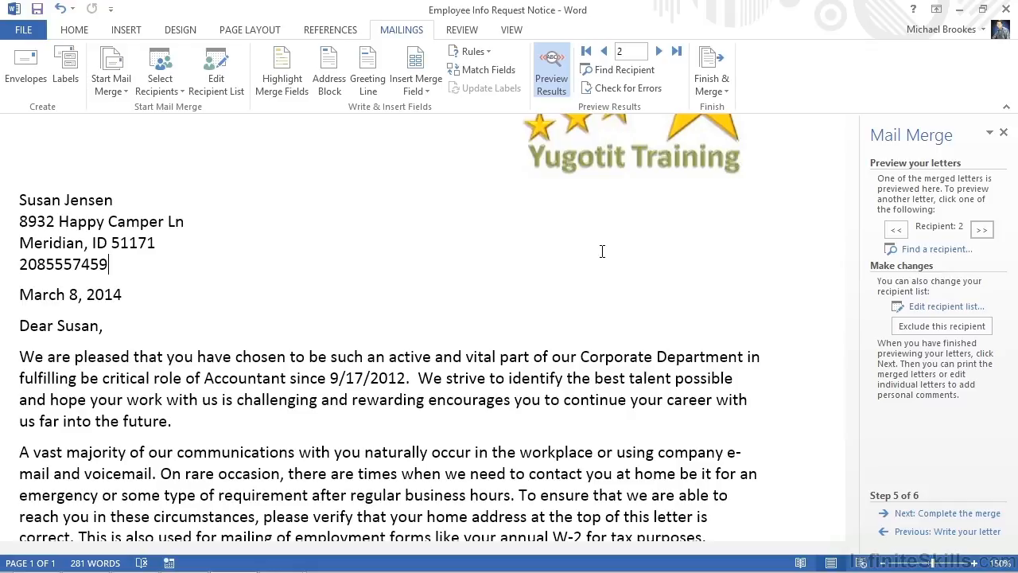
pyautogui.scroll(-1, 601, 251)
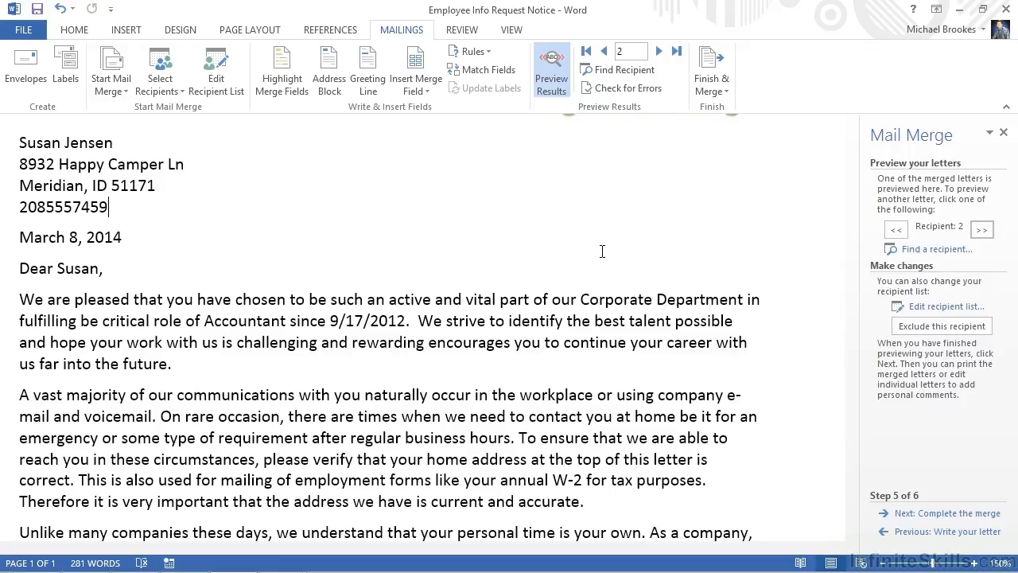
pyautogui.scroll(-1, 602, 251)
pyautogui.scroll(-1, 602, 252)
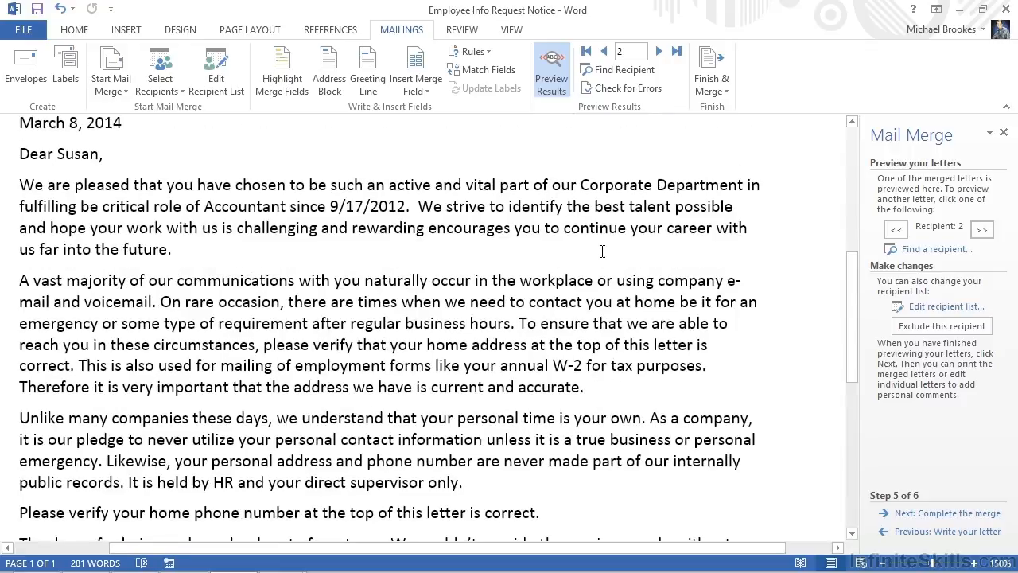
pyautogui.scroll(-2, 602, 251)
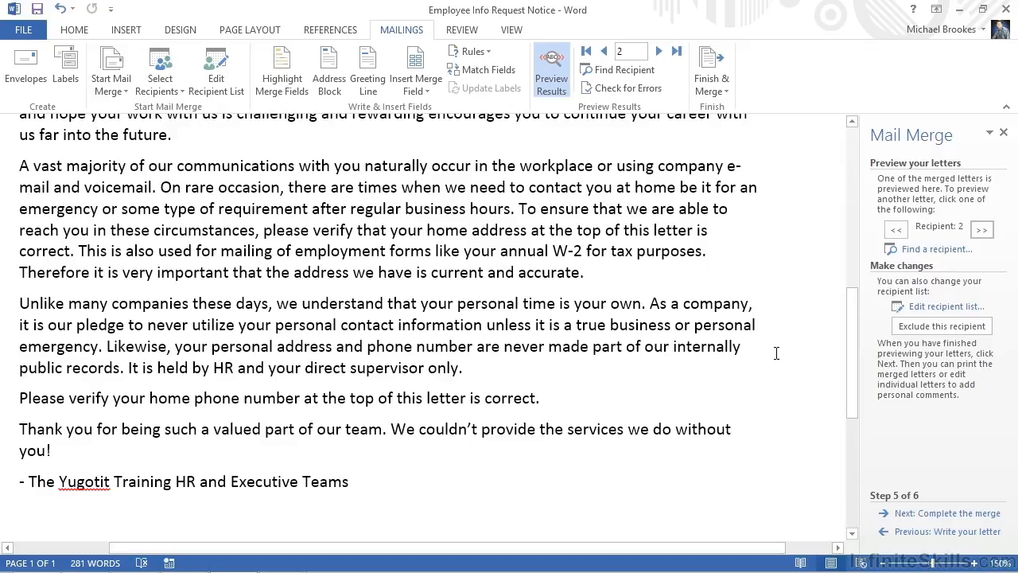
# Complete the mail merge by merging all records into a new document of individual letters, and view the first letter.
pyautogui.click(922, 517)
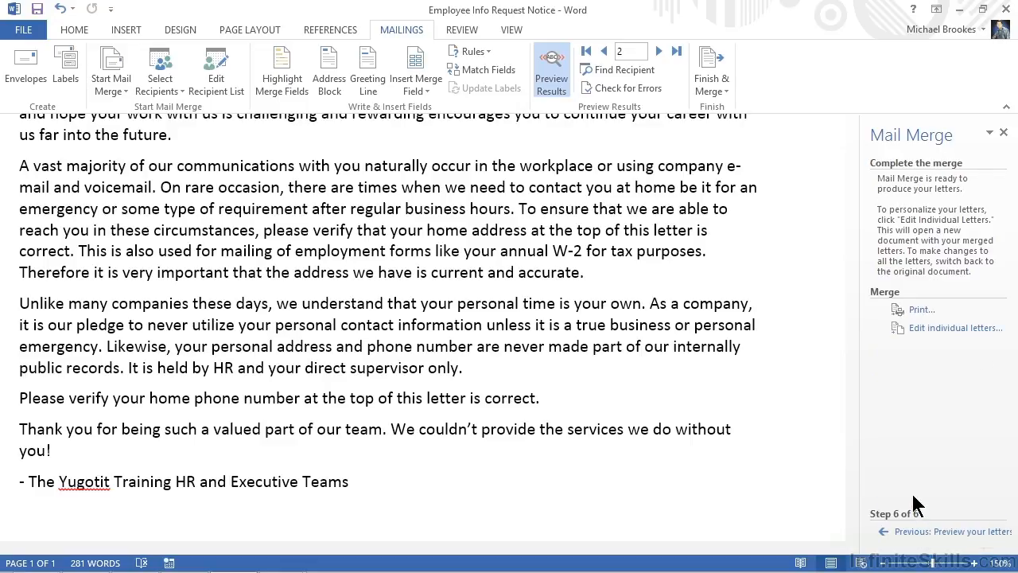
pyautogui.click(916, 333)
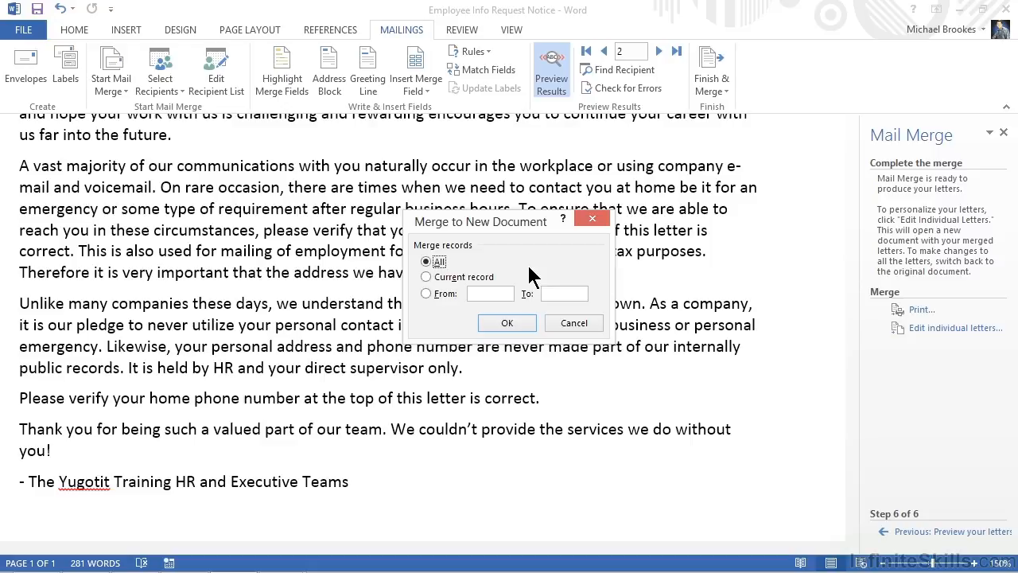
pyautogui.click(507, 323)
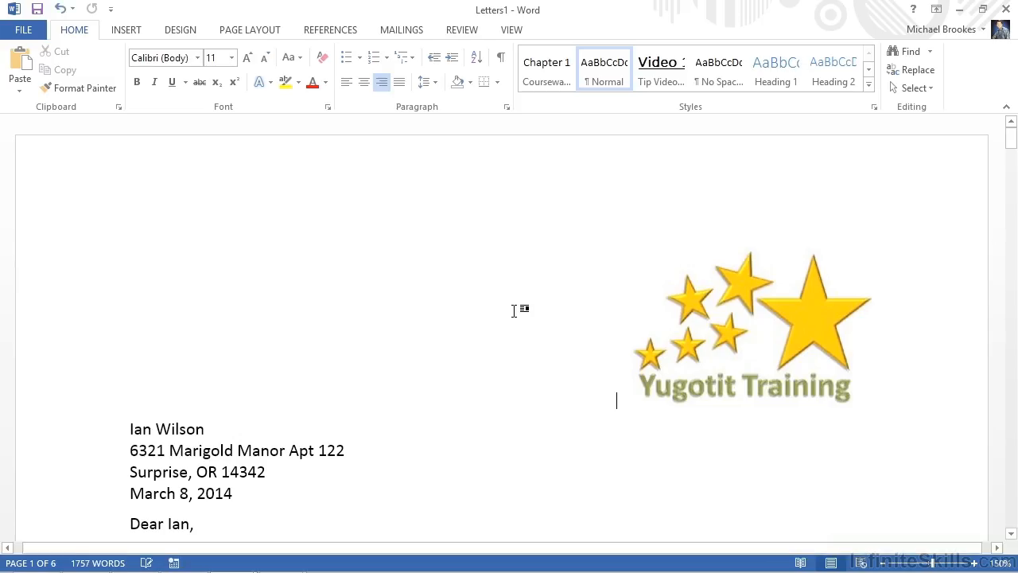
pyautogui.scroll(-3, 513, 310)
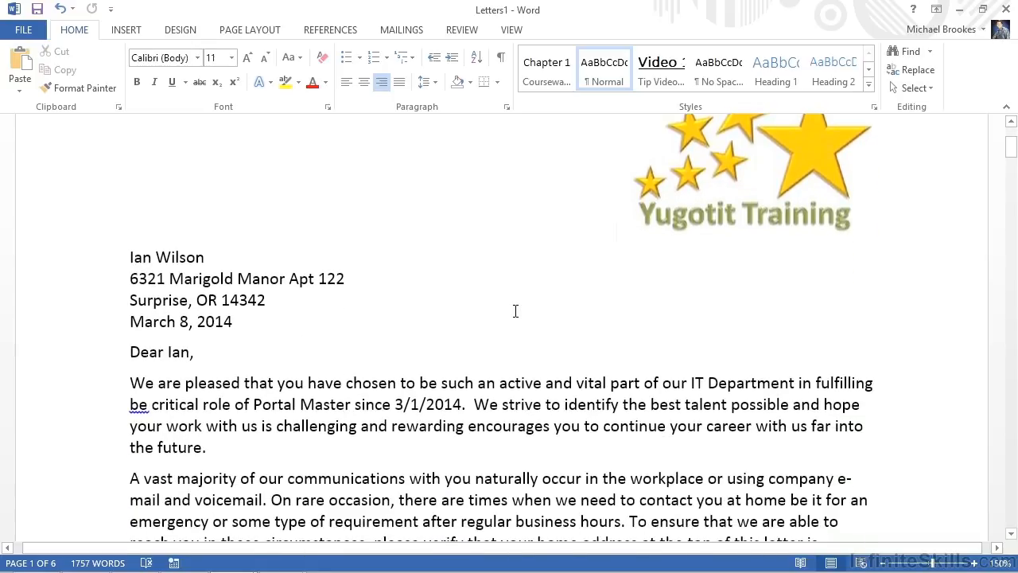
pyautogui.scroll(-1, 515, 311)
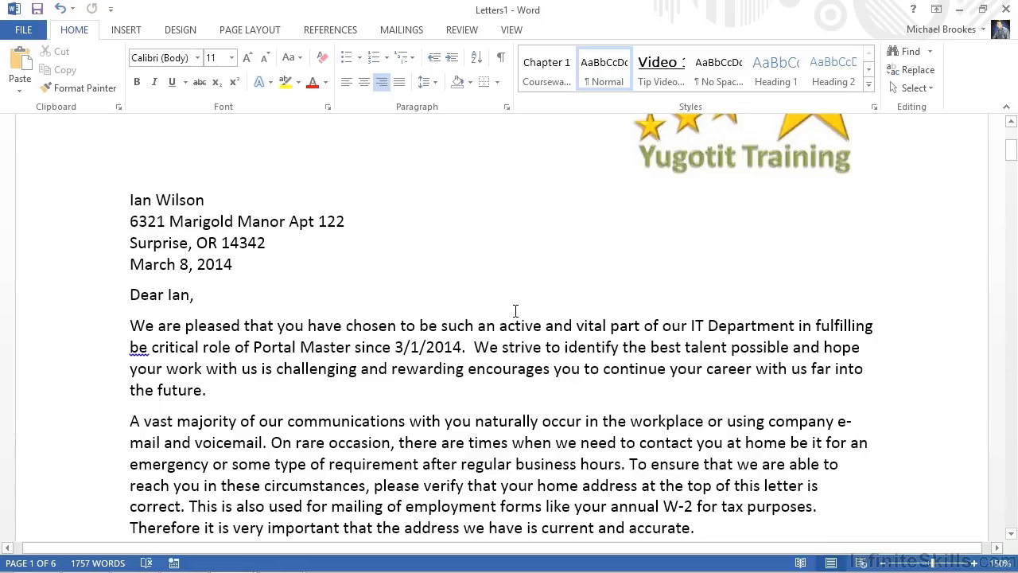